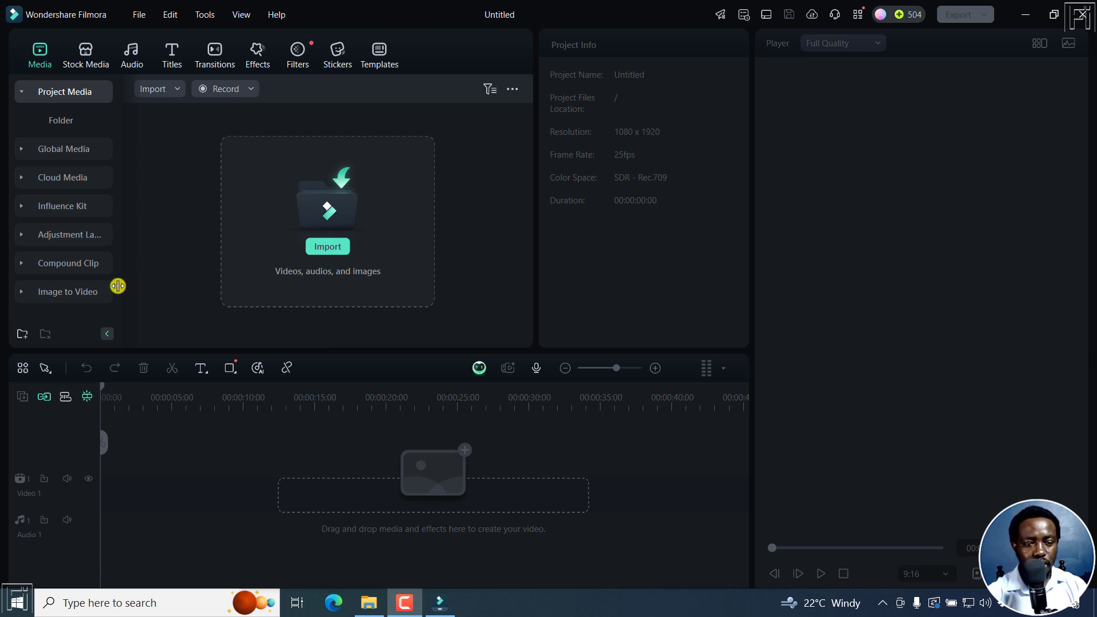
Return to the startup window and launch the Image to Video tool from the Toolbox
left_click(55, 293)
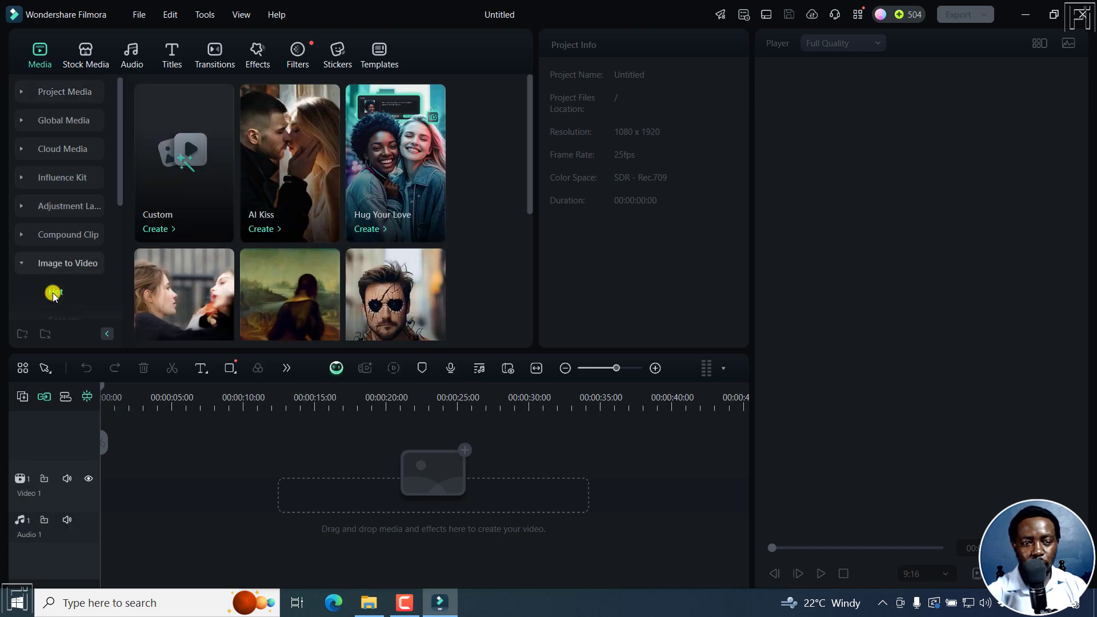
left_click(137, 14)
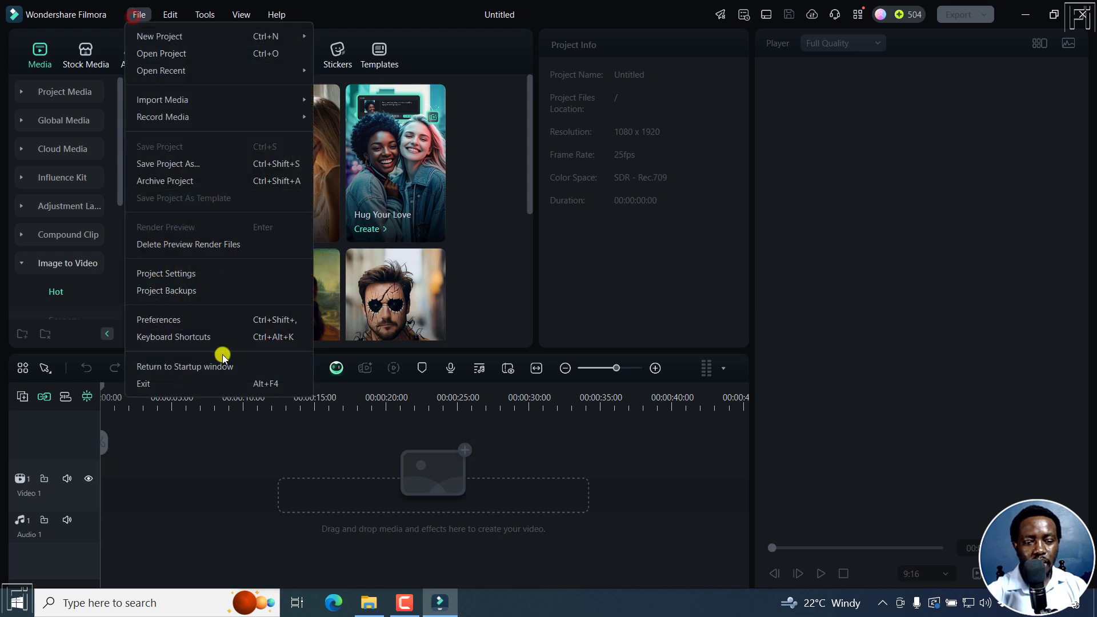
left_click(177, 366)
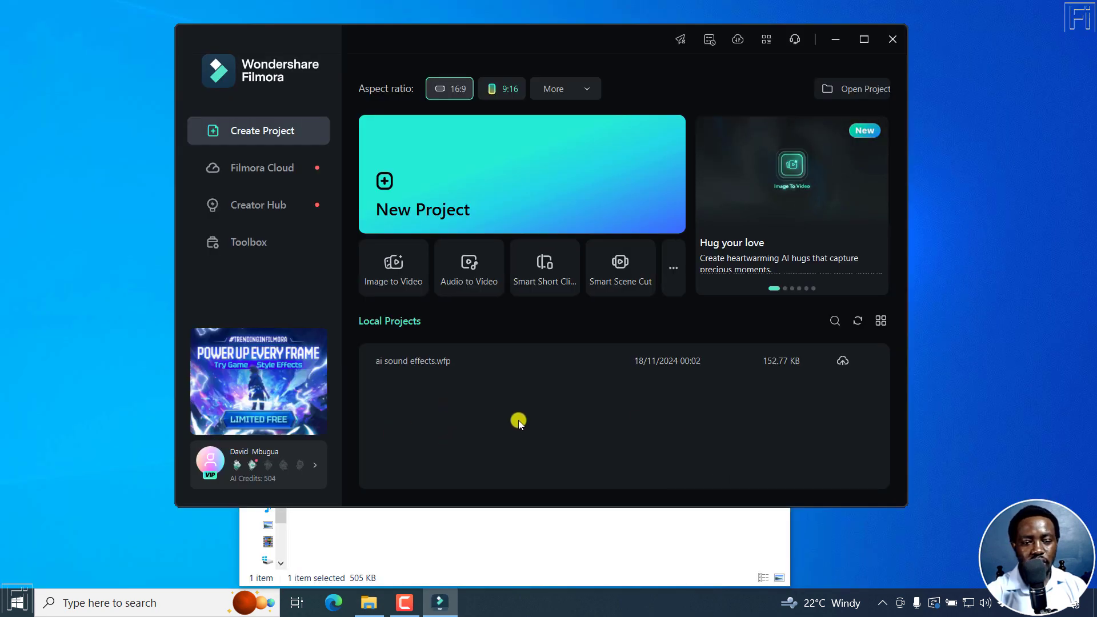
left_click(251, 243)
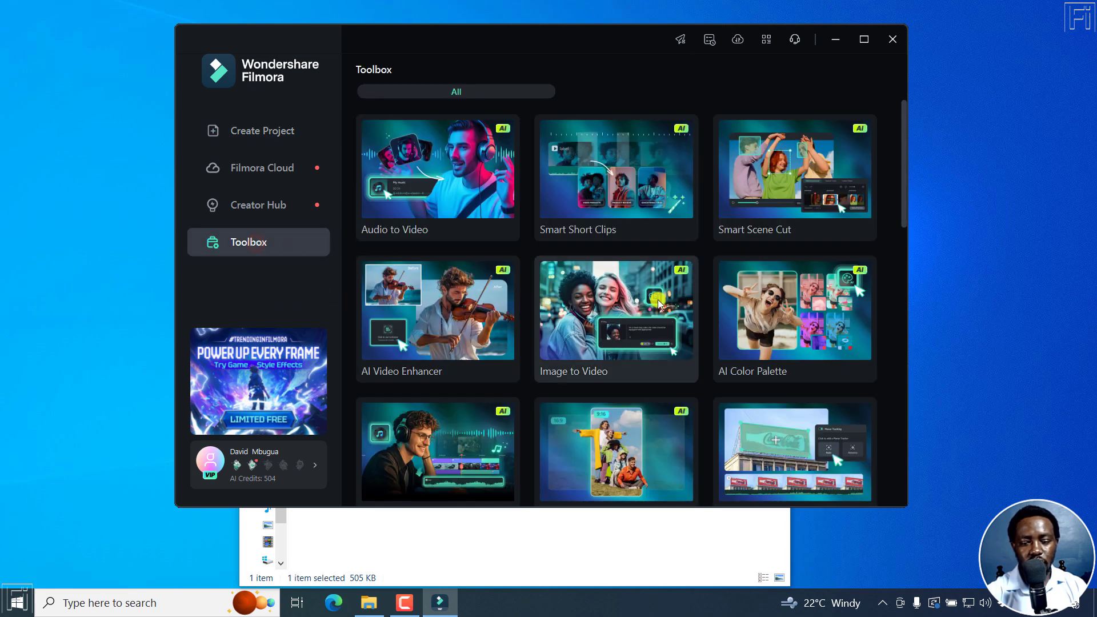
left_click(588, 309)
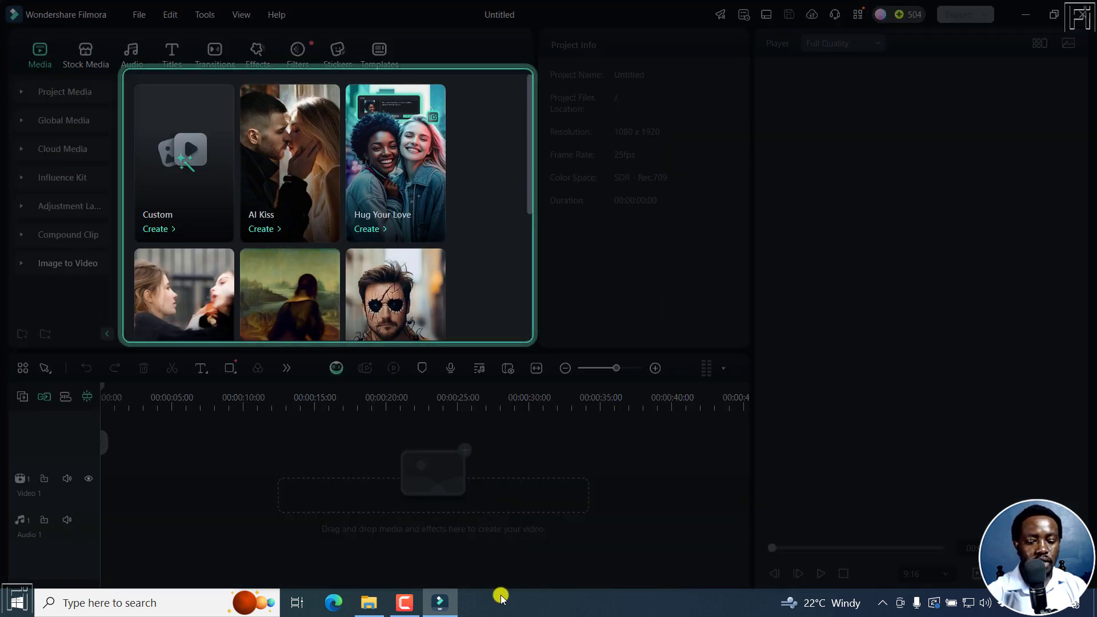
Bring the Downloads folder forward and move its window to the top-right of the screen
left_click(369, 602)
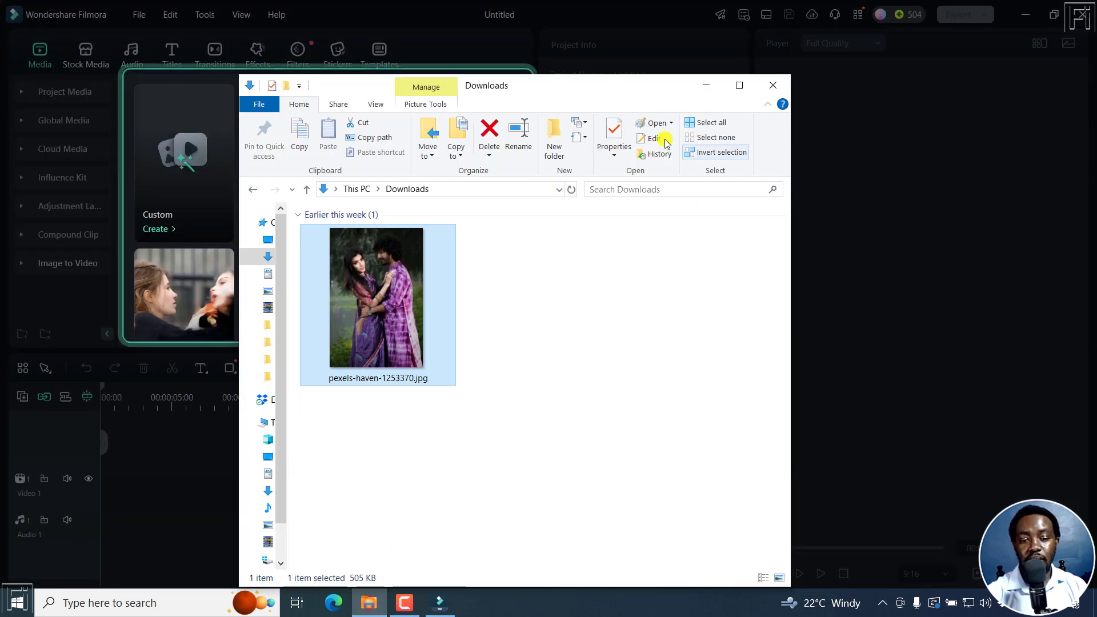
left_click_drag(589, 84, 900, 18)
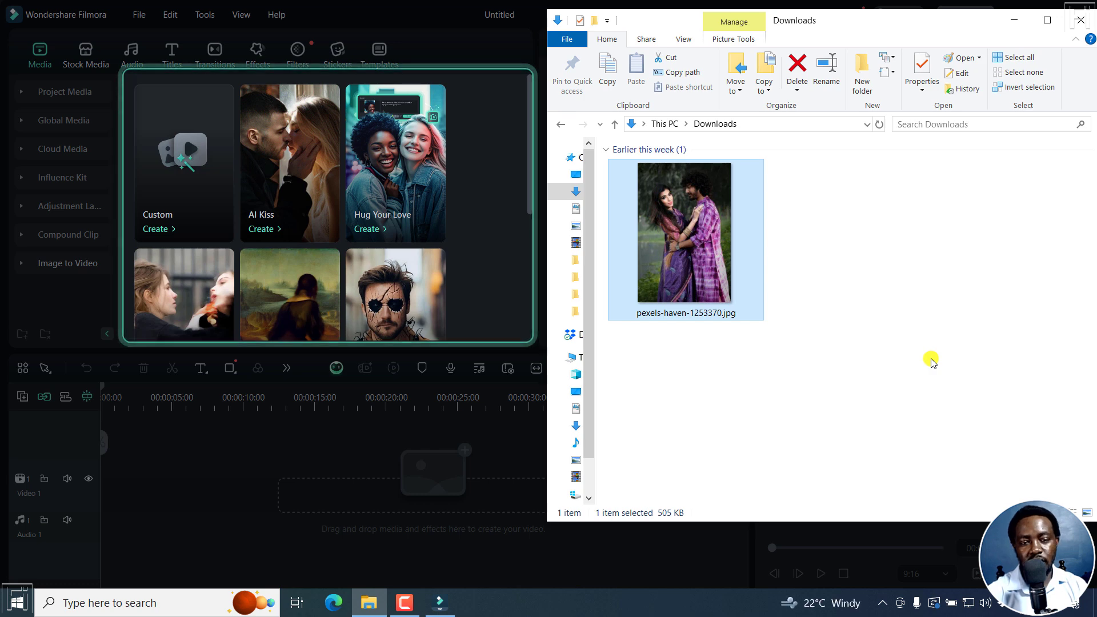
Bring Filmora to the front and scroll through the Image to Video template grid
left_click(465, 28)
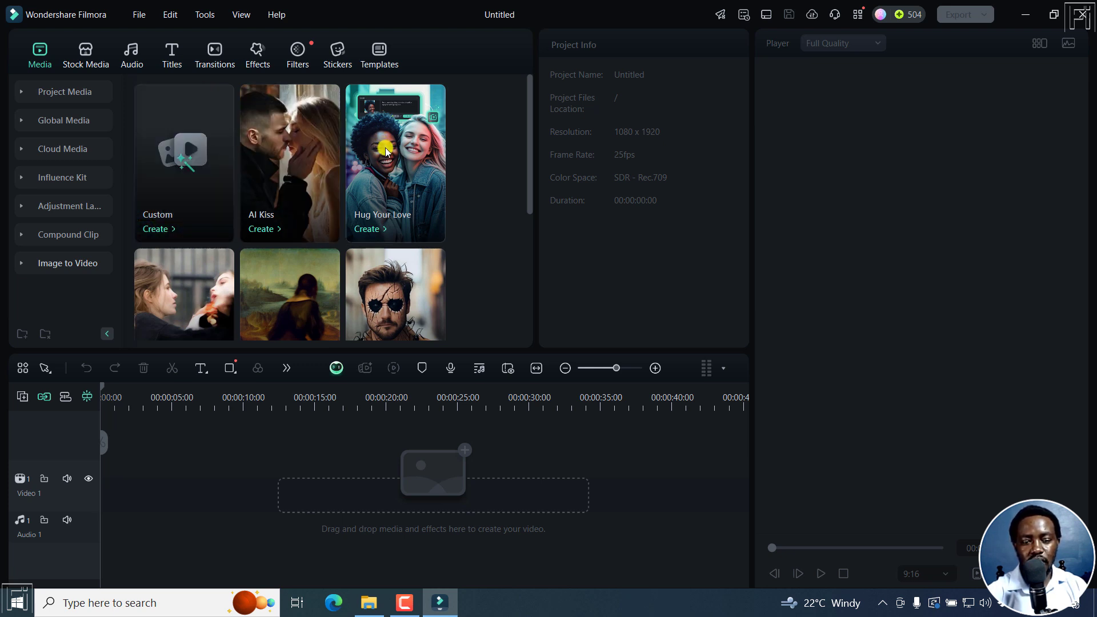
left_click_drag(532, 135, 527, 222)
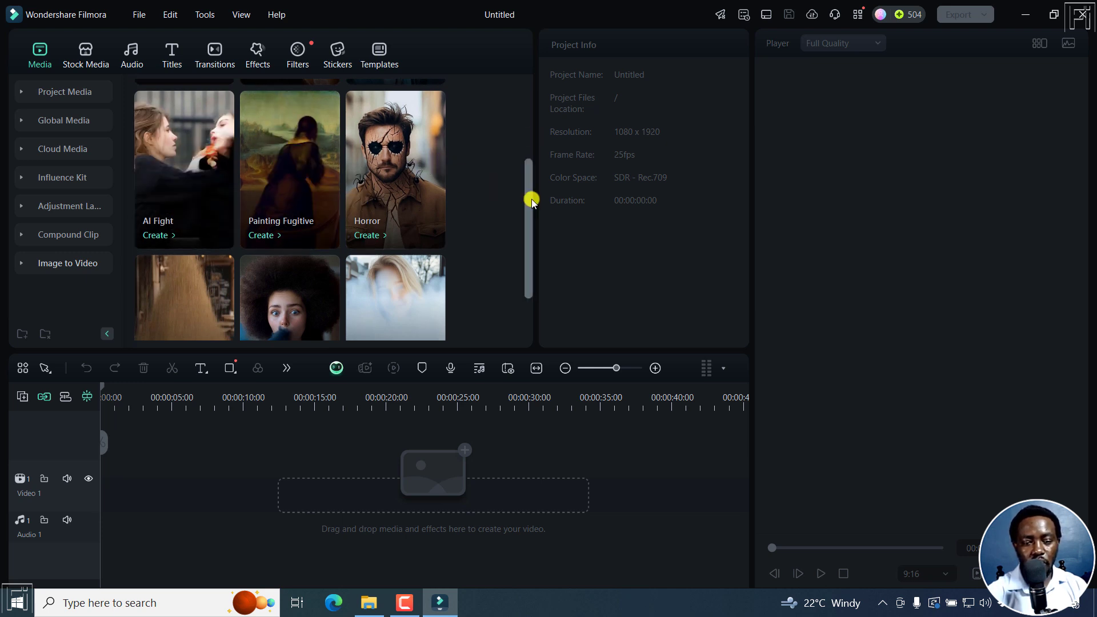
left_click_drag(530, 199, 521, 281)
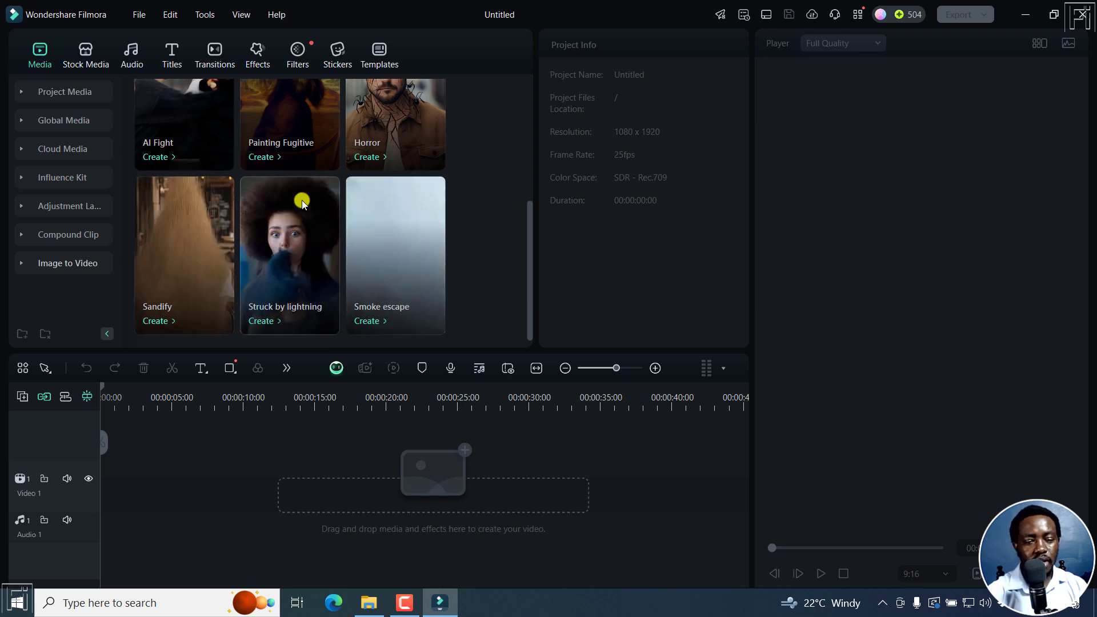
left_click_drag(530, 249, 526, 98)
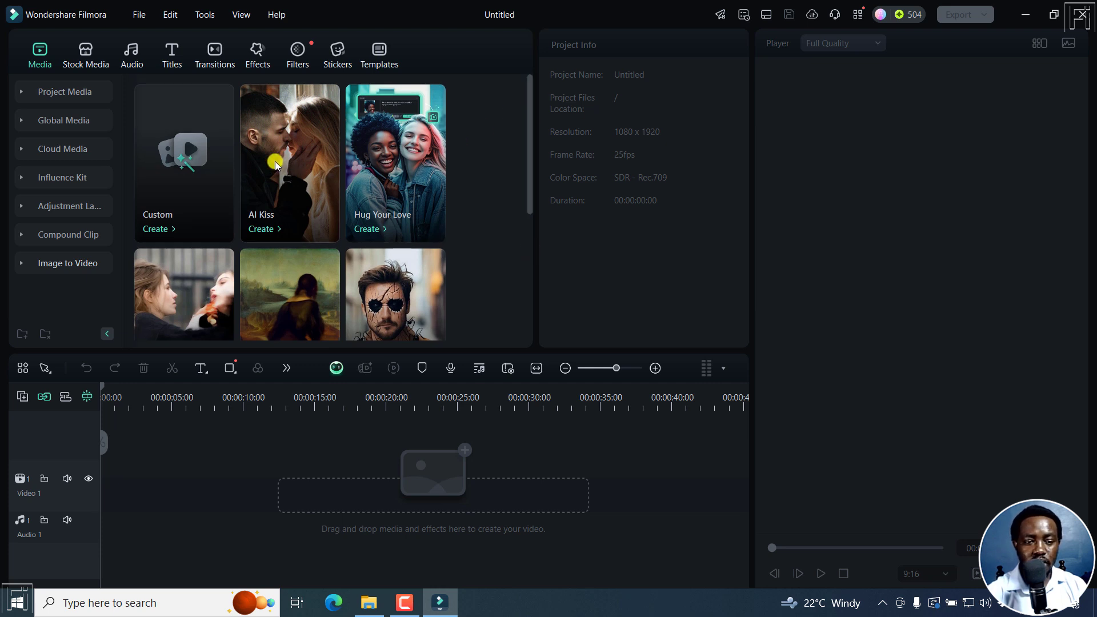
Open the AI Kiss template and drag pexels-haven-1253370.jpg into its upload box
left_click(287, 141)
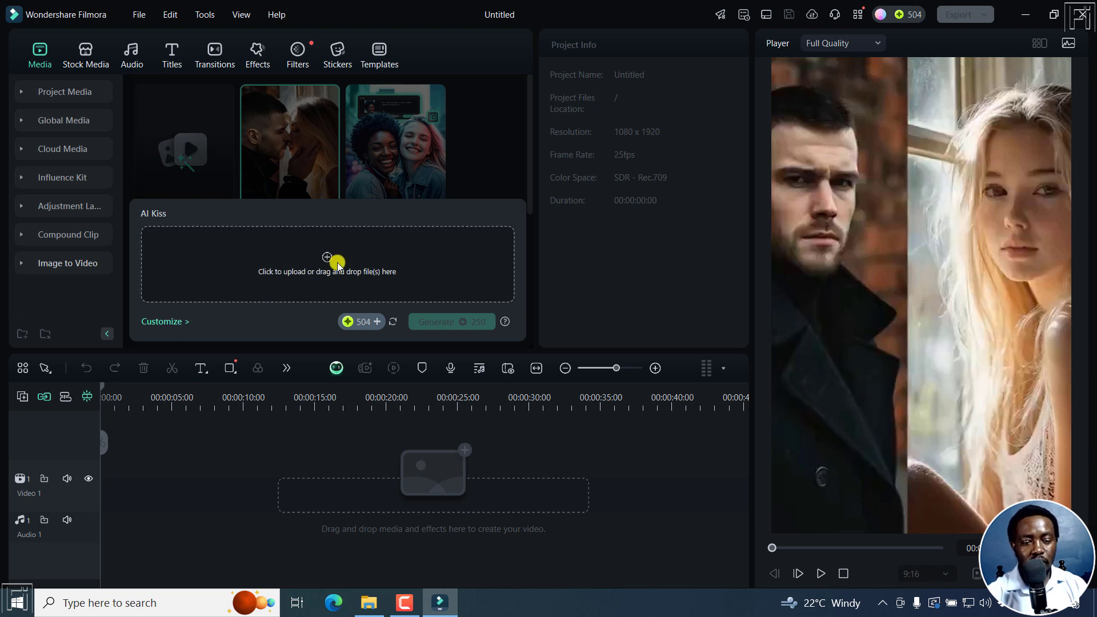
left_click(365, 595)
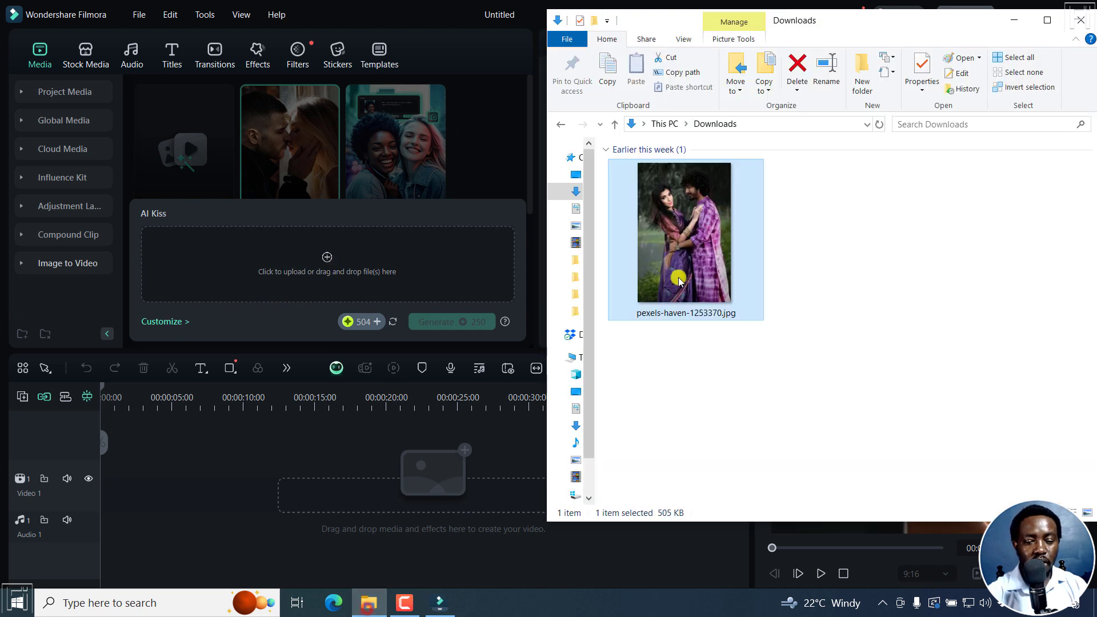
left_click_drag(683, 267, 358, 268)
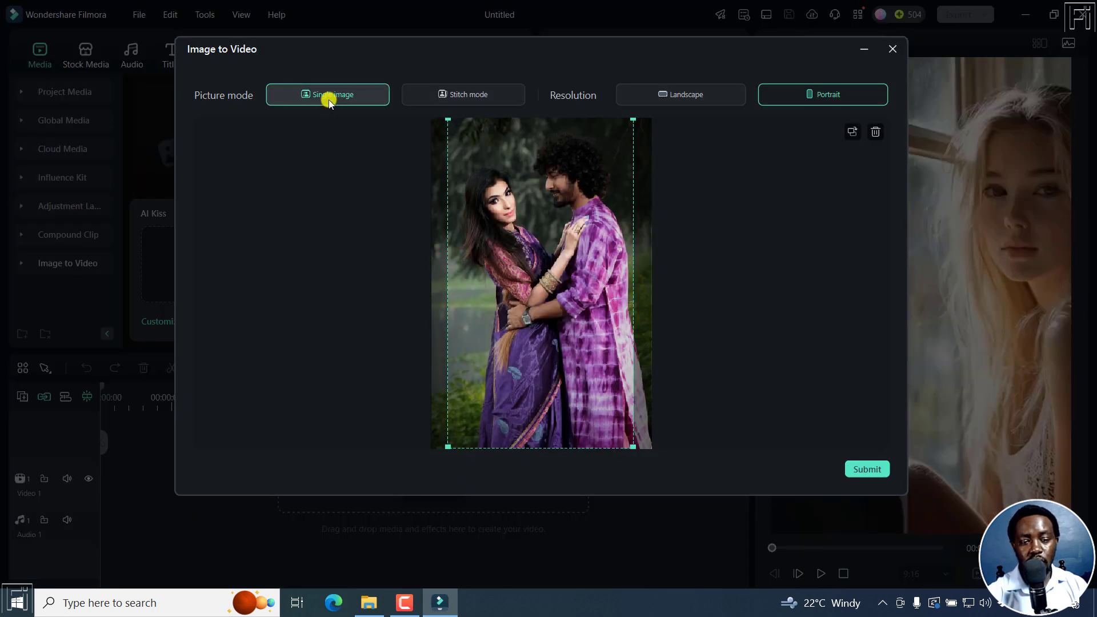
left_click(467, 96)
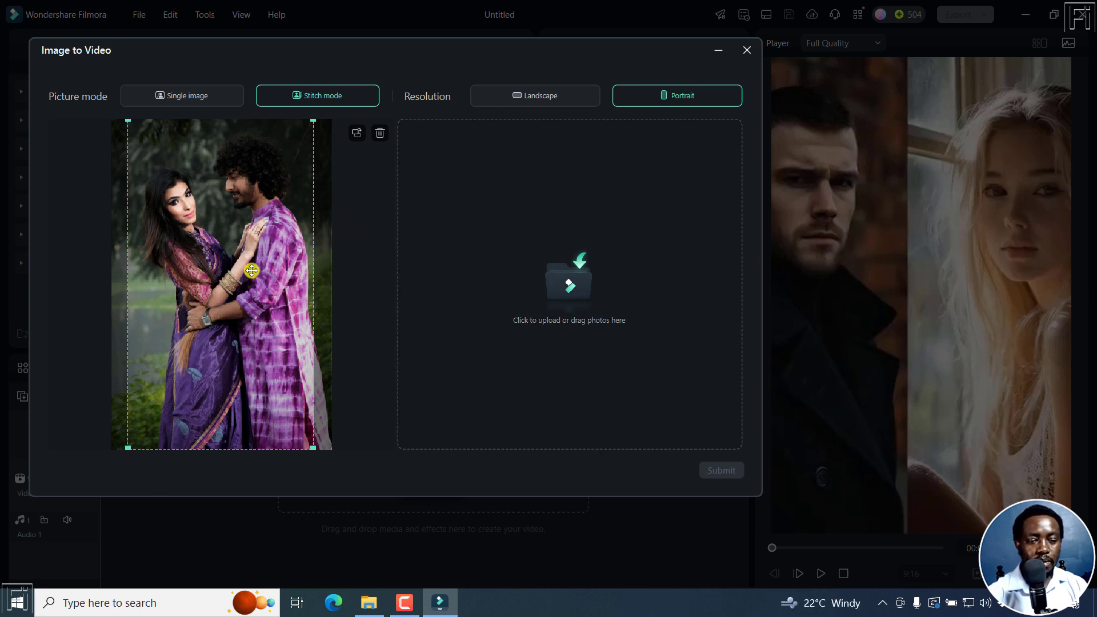
left_click(165, 95)
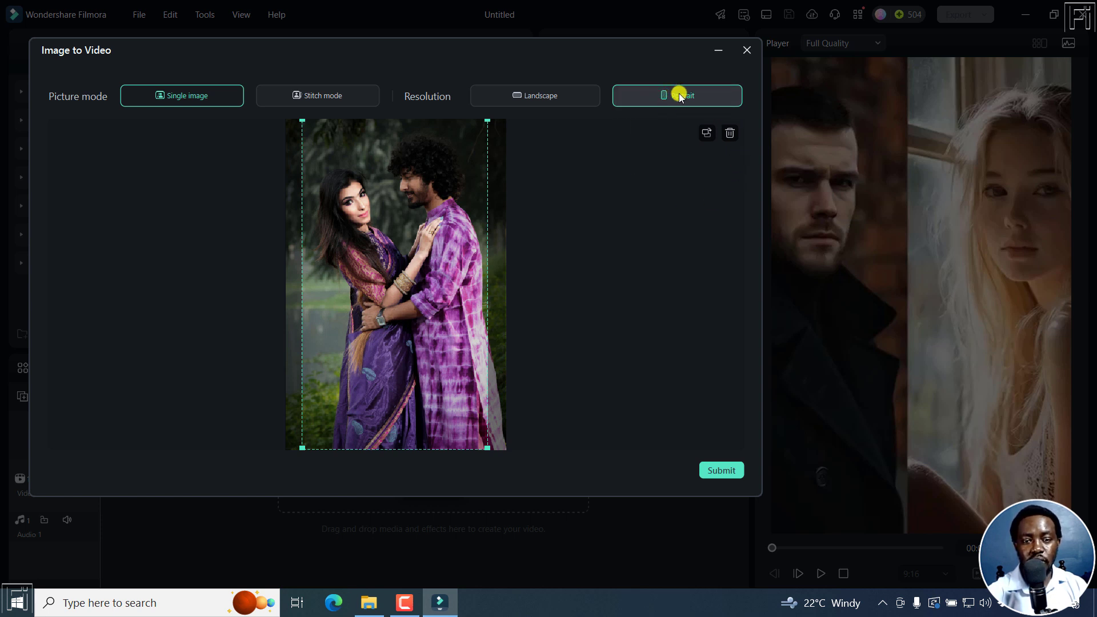
left_click(521, 98)
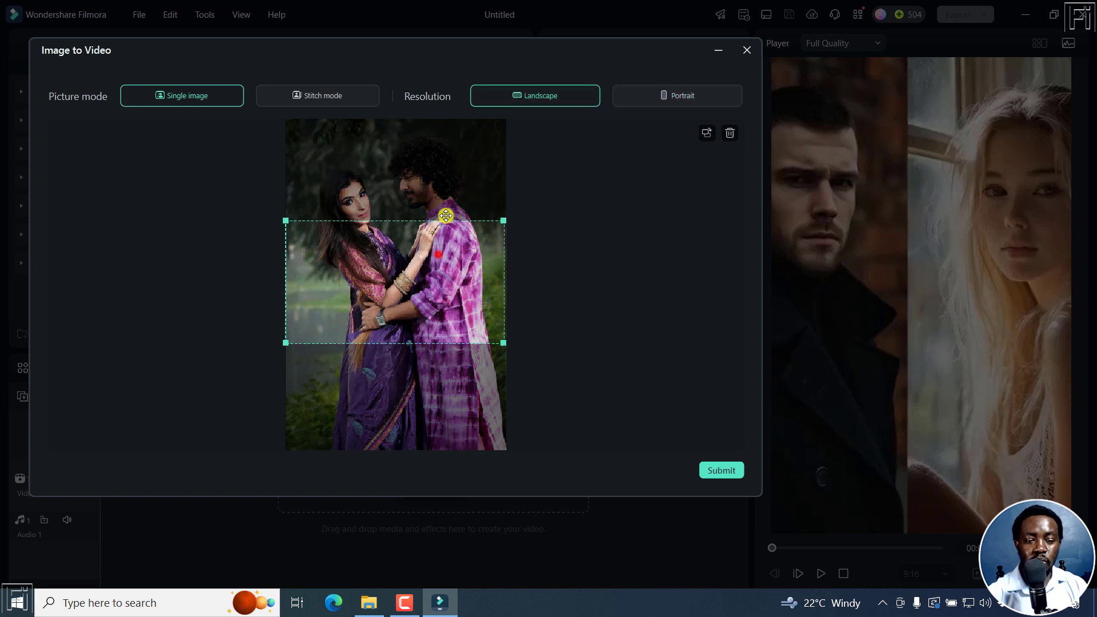
left_click_drag(447, 213, 441, 171)
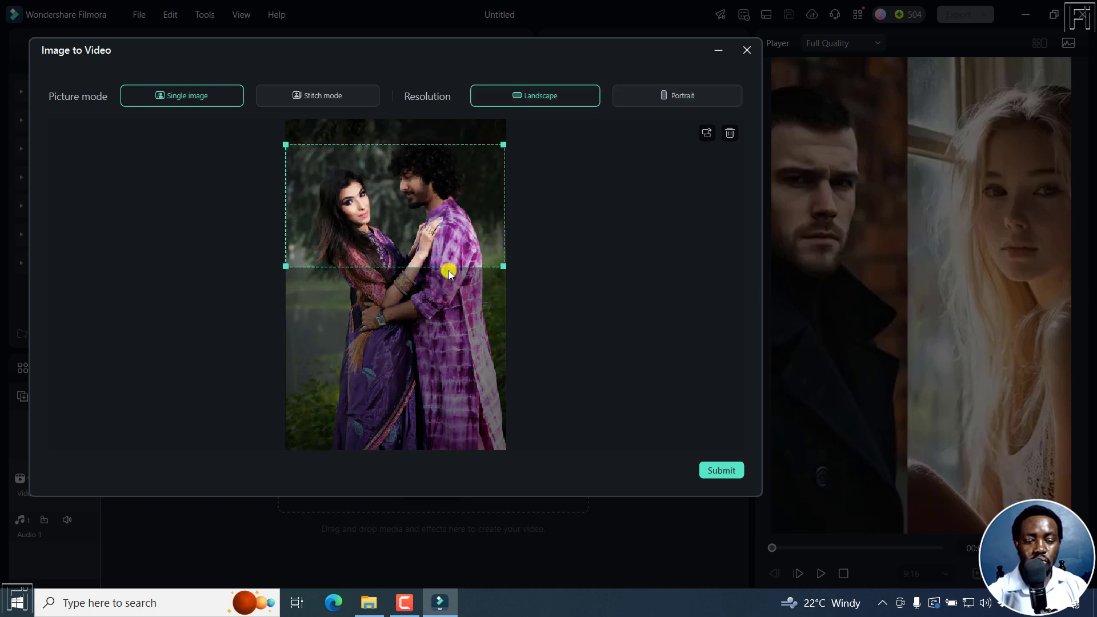
left_click_drag(500, 265, 516, 287)
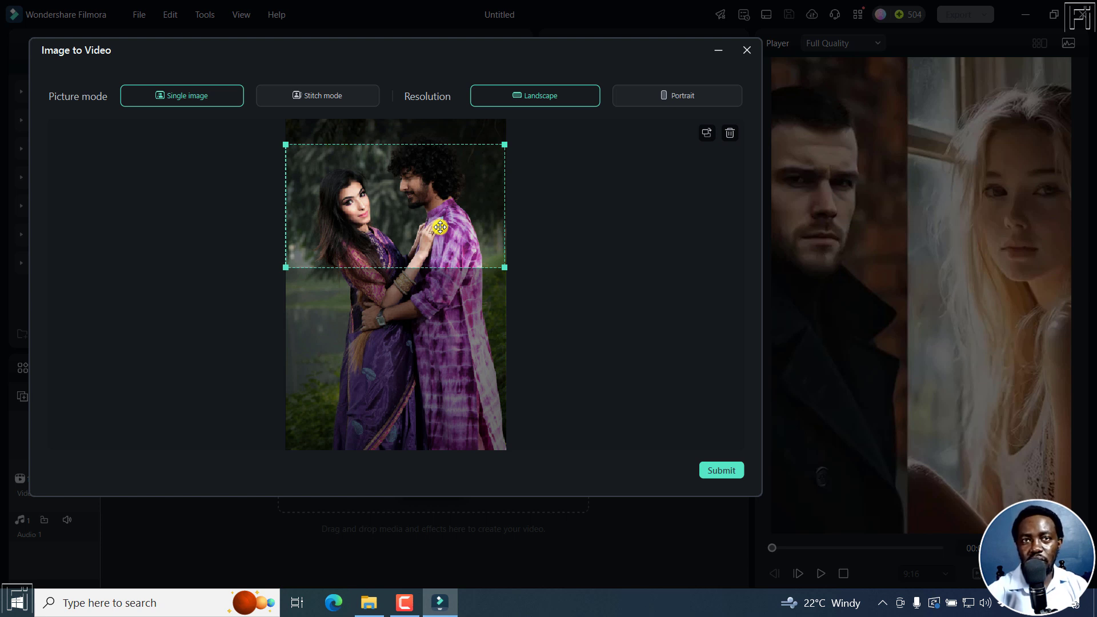
left_click(682, 97)
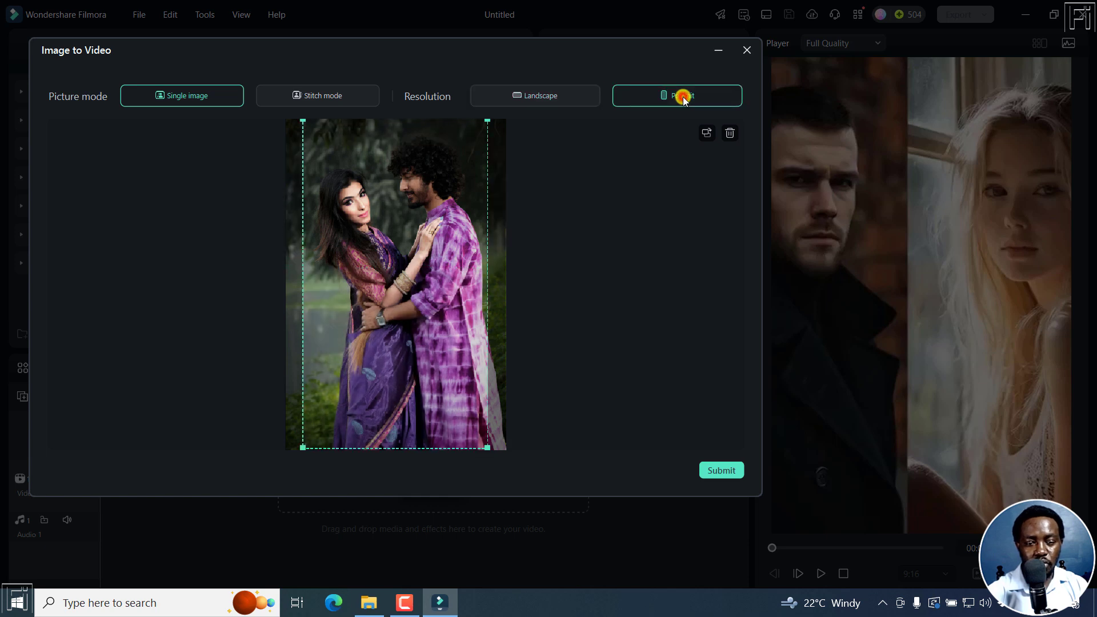
Submit the framed couple photo and generate the AI Kiss video for 250 credits
left_click(721, 470)
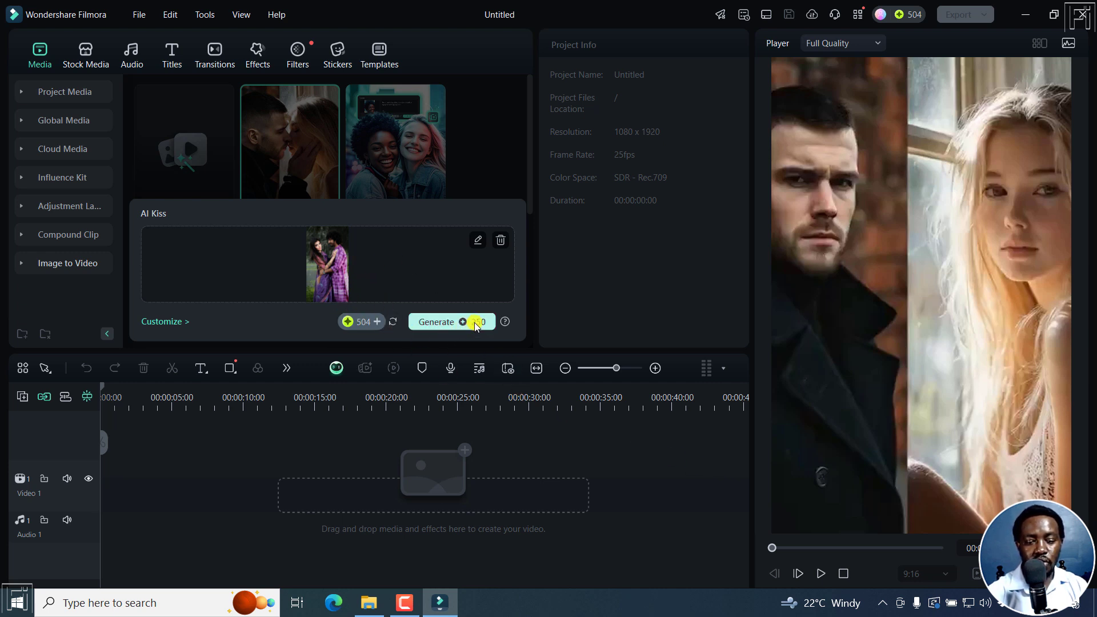
mouse_move(507, 322)
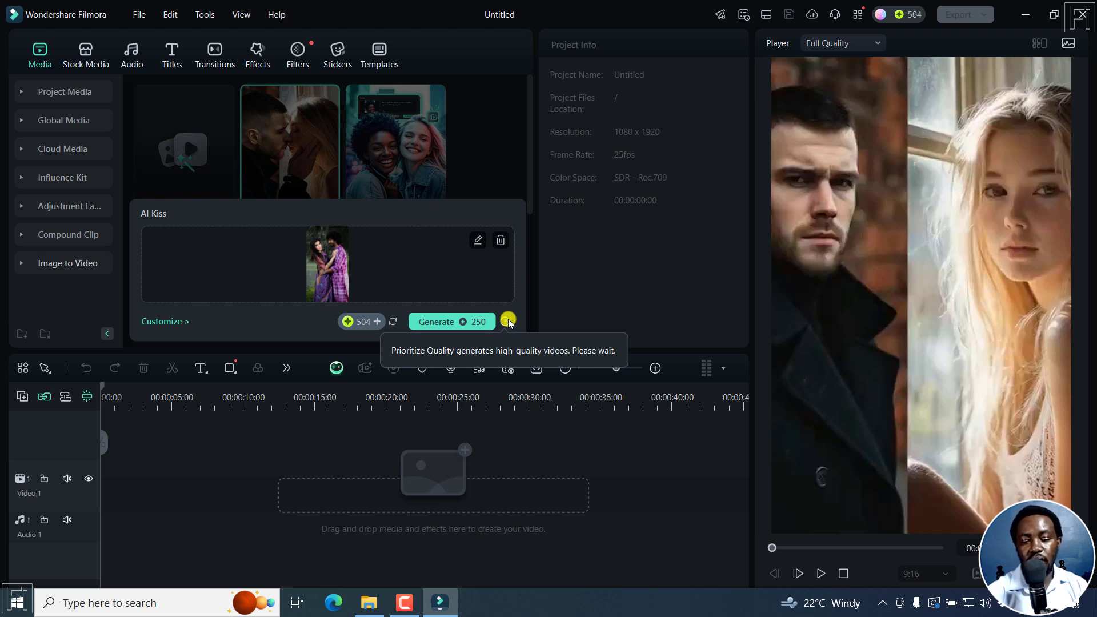
left_click(438, 323)
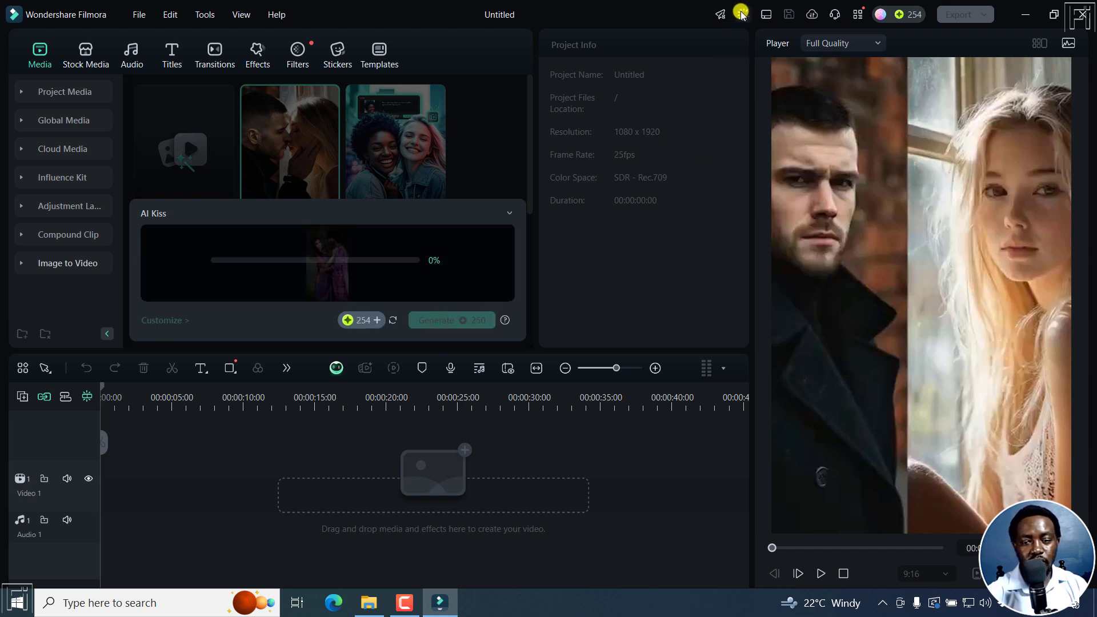
Watch the AI Creations task until the AI Kiss clip finishes generating
left_click(742, 15)
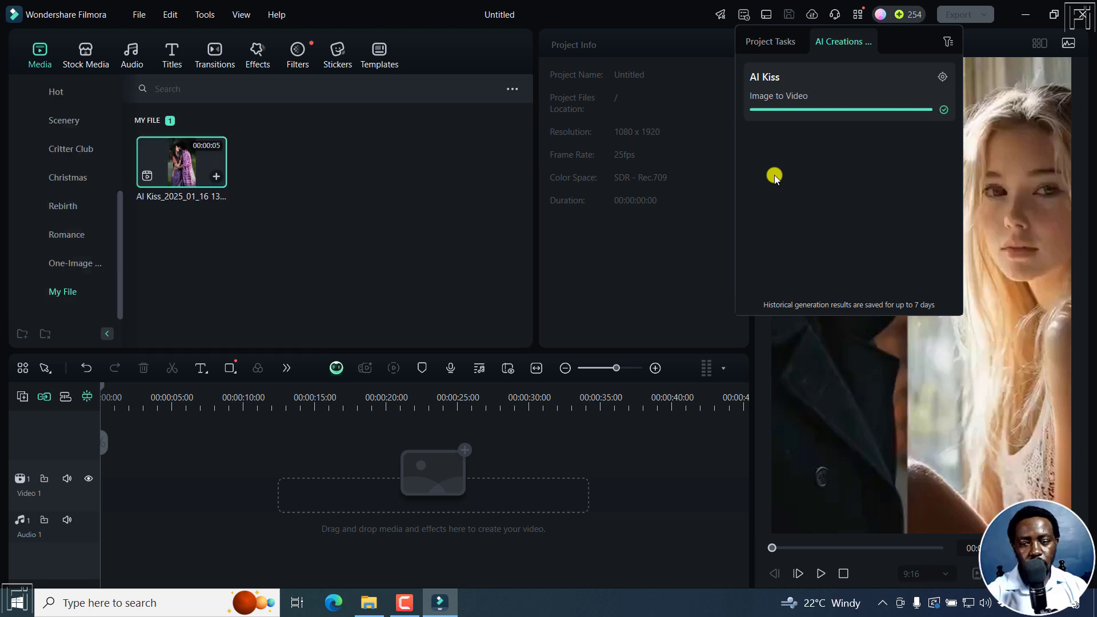
Close the AI Creations list and open the context menu of the AI Kiss clip
left_click(183, 162)
right_click(171, 166)
left_click(169, 171)
right_click(179, 165)
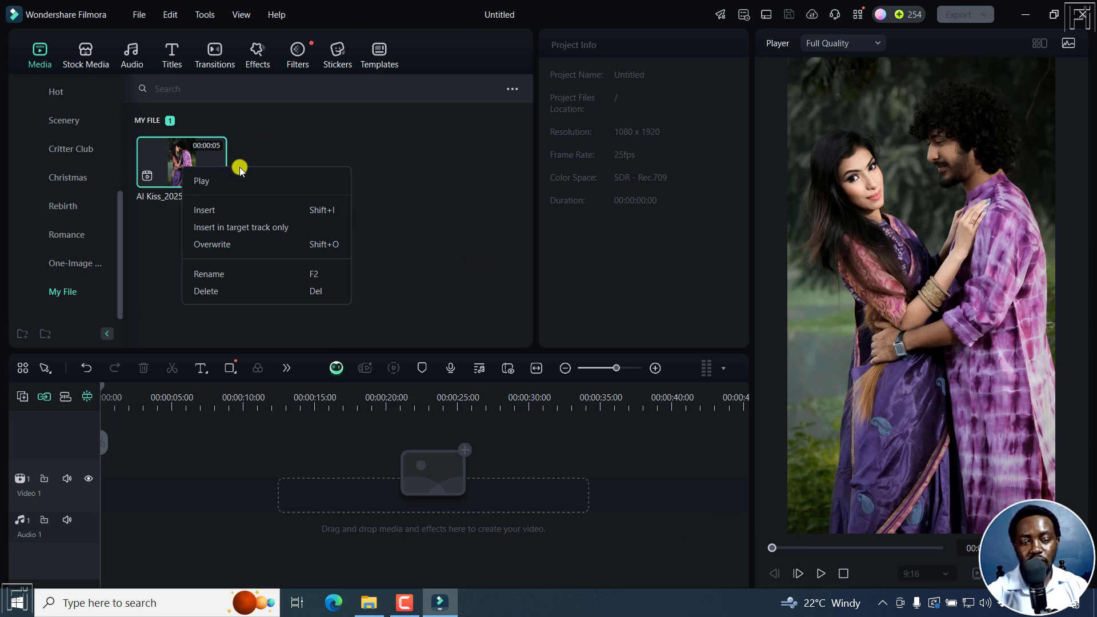
Play the AI Kiss clip, scrub its progress bar around the kiss, then replay from the start
left_click(233, 180)
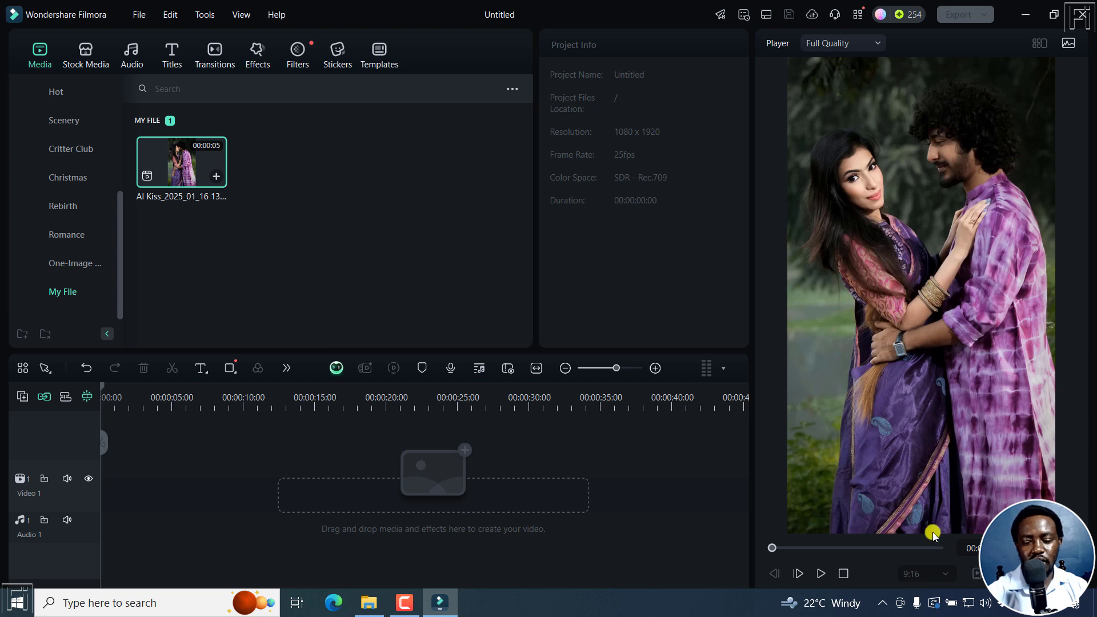
left_click(913, 548)
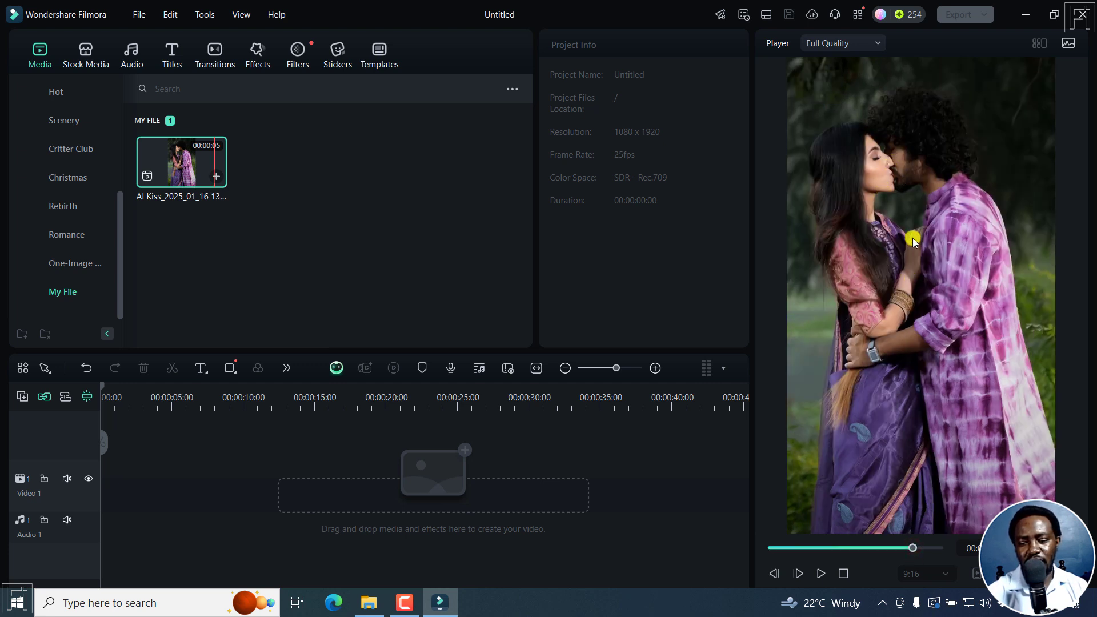
left_click(869, 547)
left_click_drag(850, 548, 845, 550)
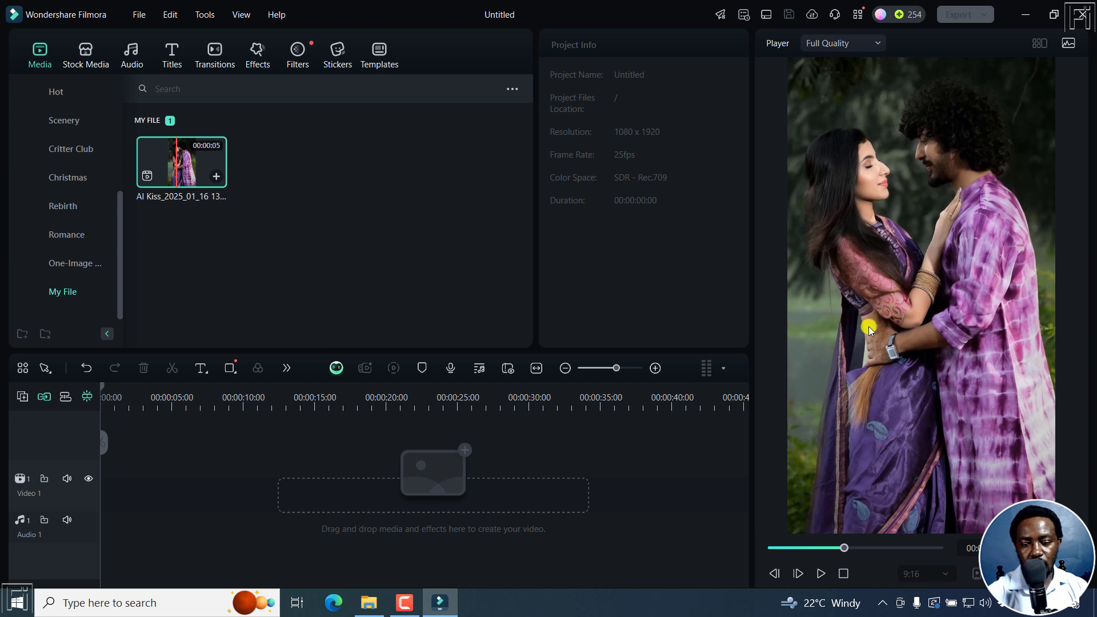
left_click_drag(844, 547, 913, 542)
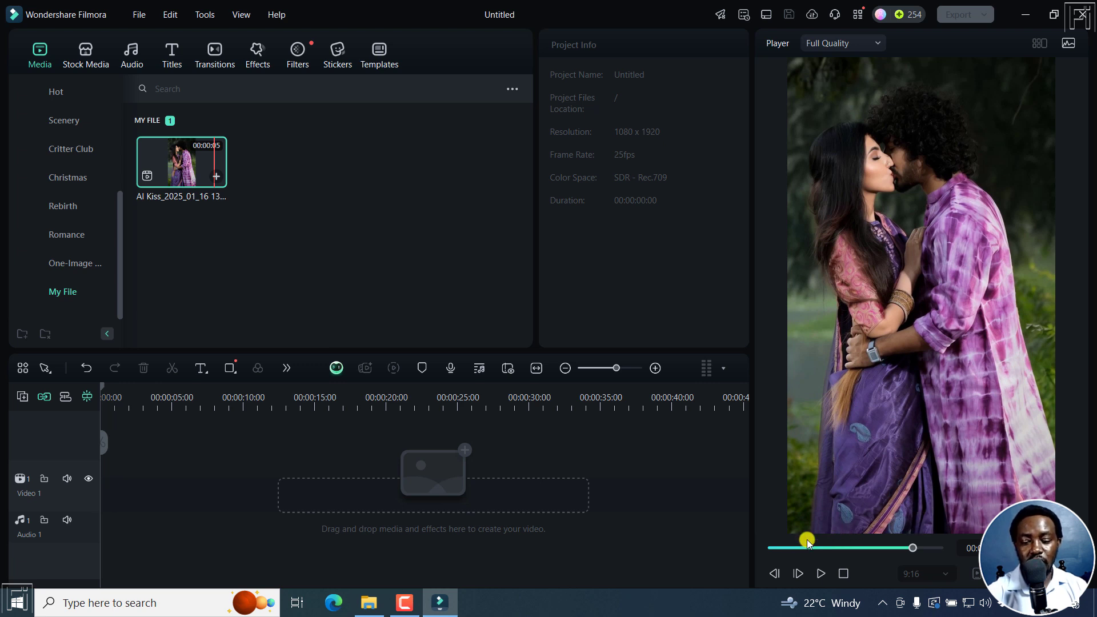
left_click(775, 549)
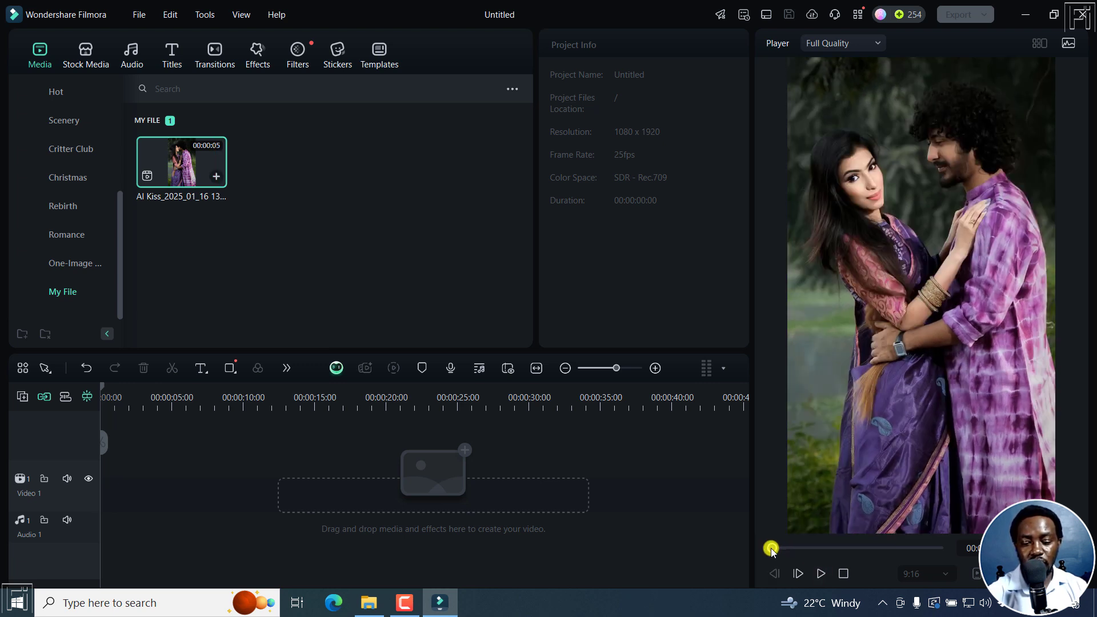
left_click(822, 574)
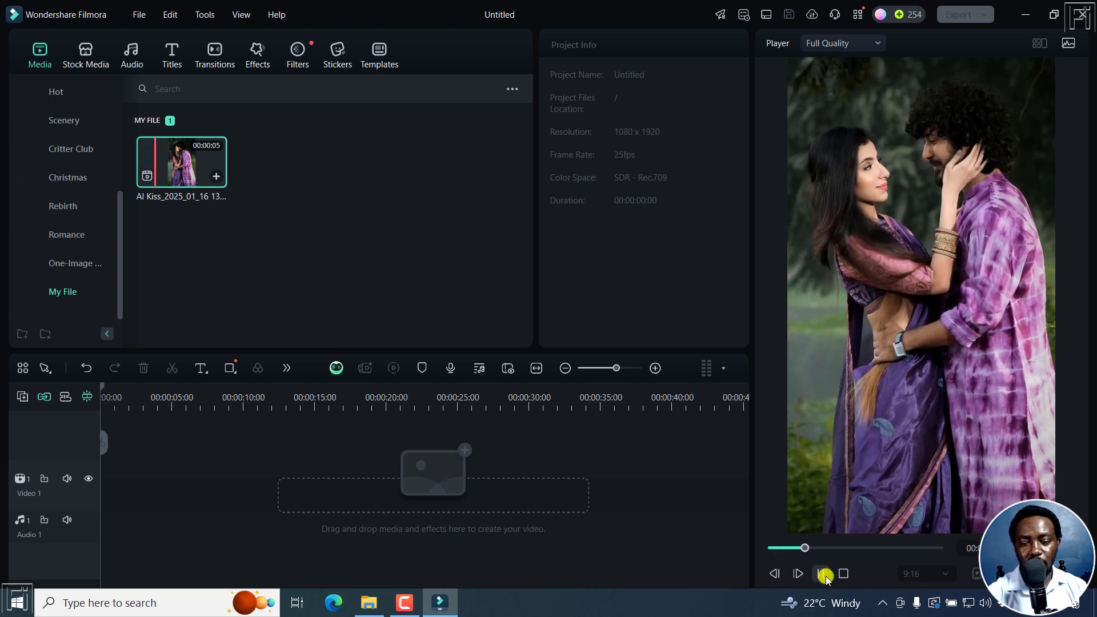